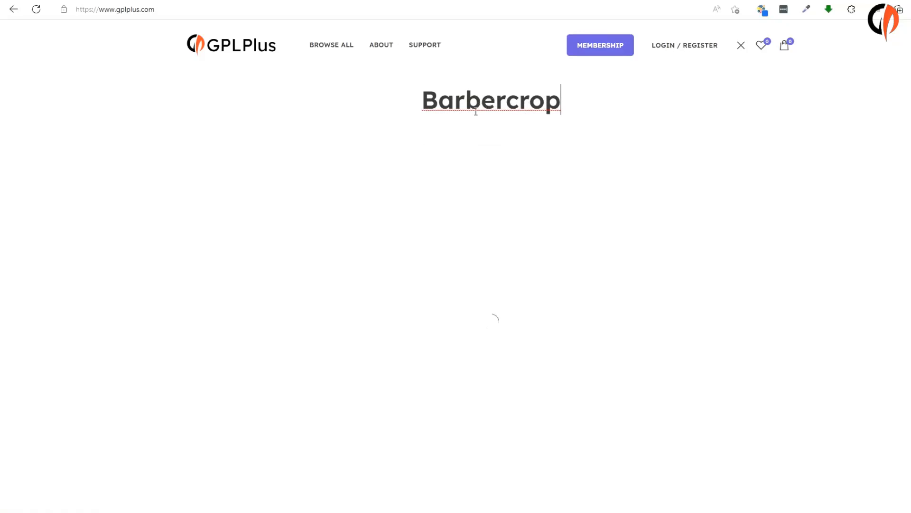
- Open the product page of the Barbercrop hairdressing WordPress theme from the search results
left_click(488, 173)
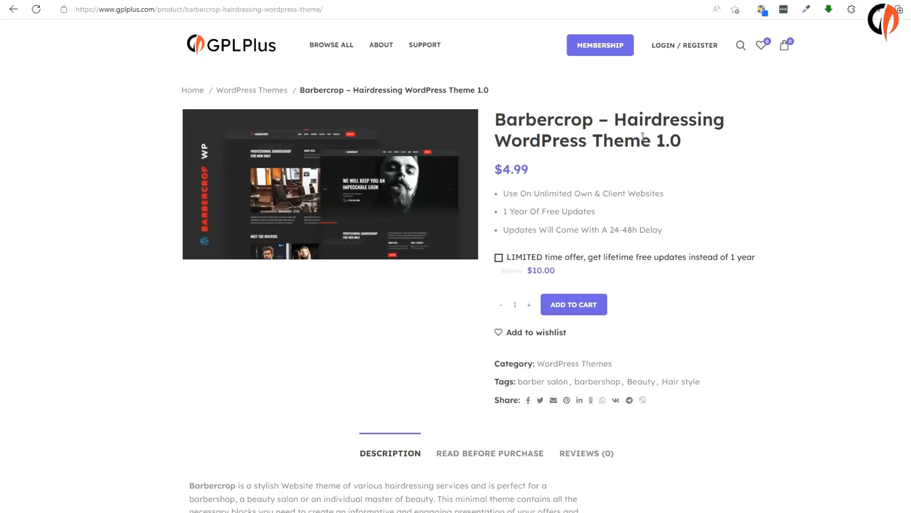
- Switch to File Explorer and extract the barbercrop_1.0 archive on the Desktop into a barbercrop_1.0 folder
left_click(427, 511)
left_click(540, 355)
right_click(546, 341)
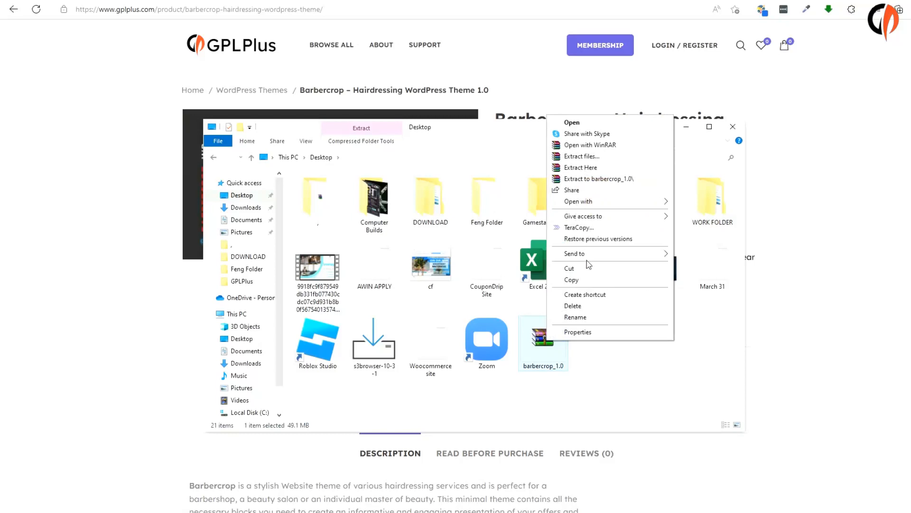
left_click(581, 156)
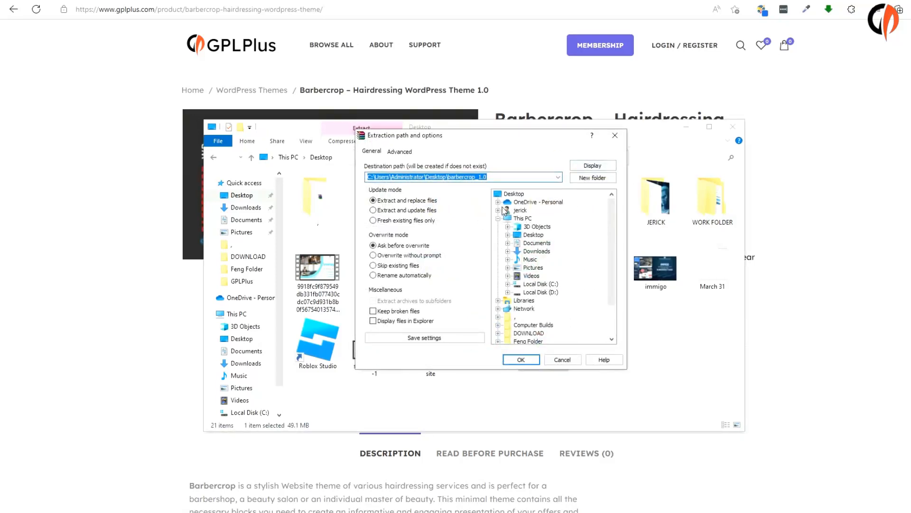
left_click(520, 360)
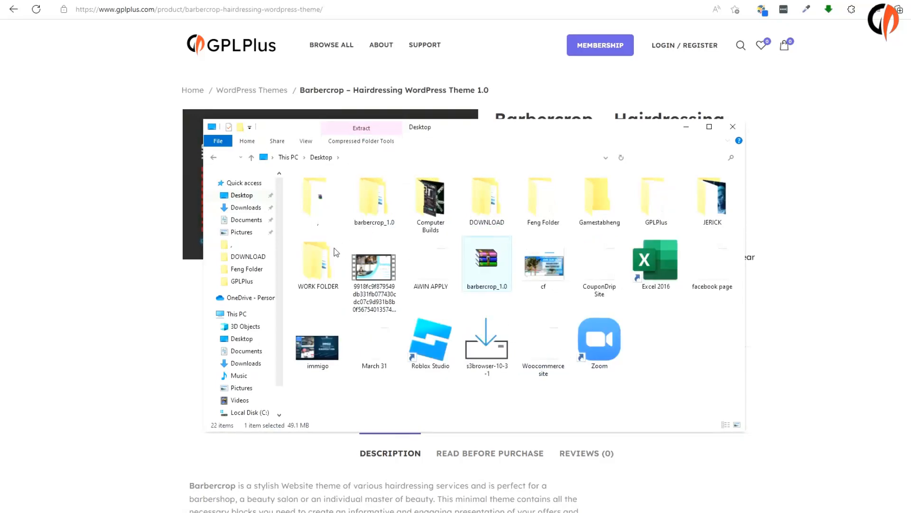
- Open barbercrop_package inside the extracted barbercrop_1.0 folder and locate the barbercrop theme archive
double_click(377, 216)
double_click(330, 192)
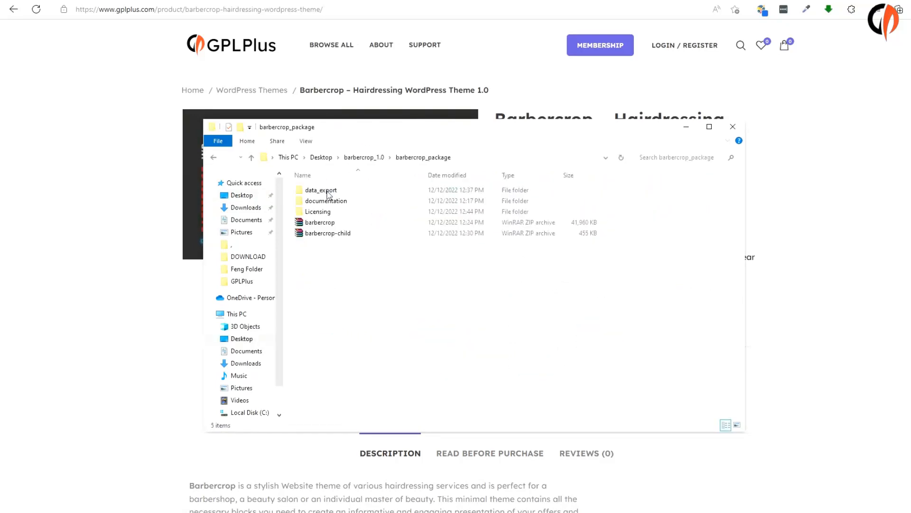
left_click(326, 222)
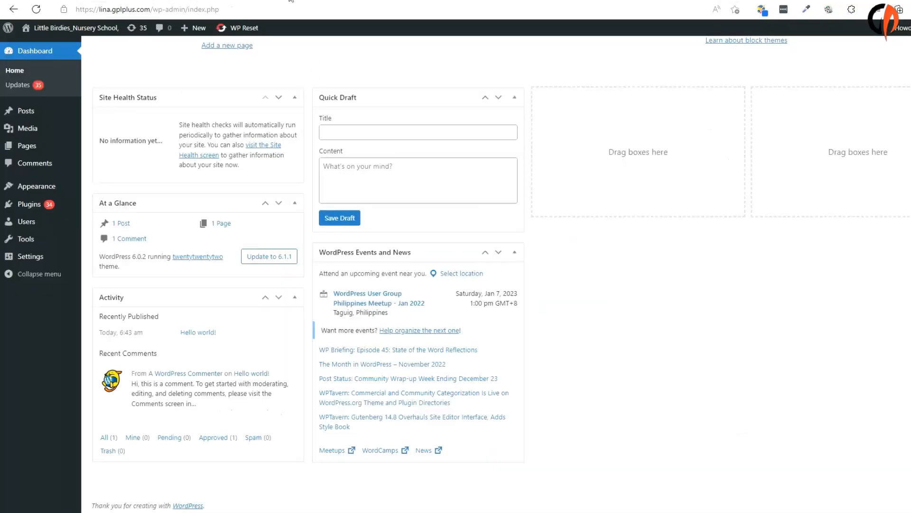
- Switch to the WordPress admin in the browser and open the upload form for adding a new theme
mouse_move(36, 185)
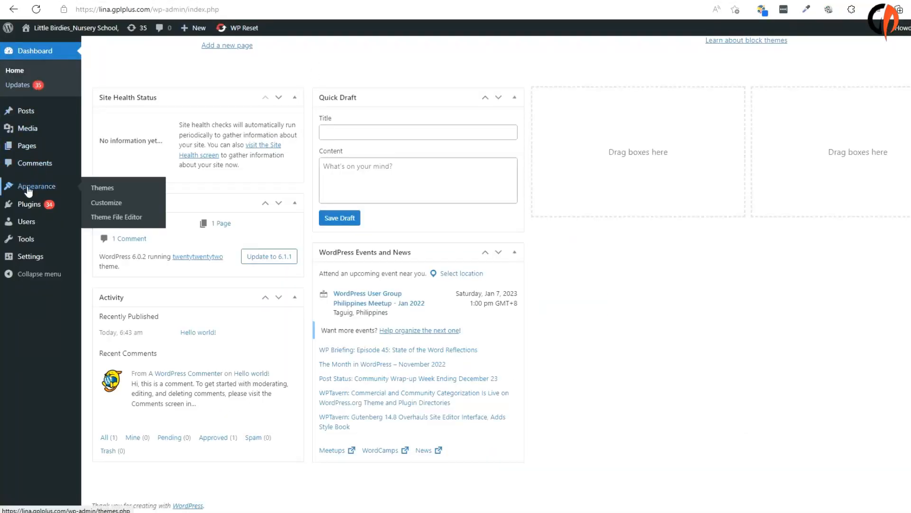
left_click(100, 190)
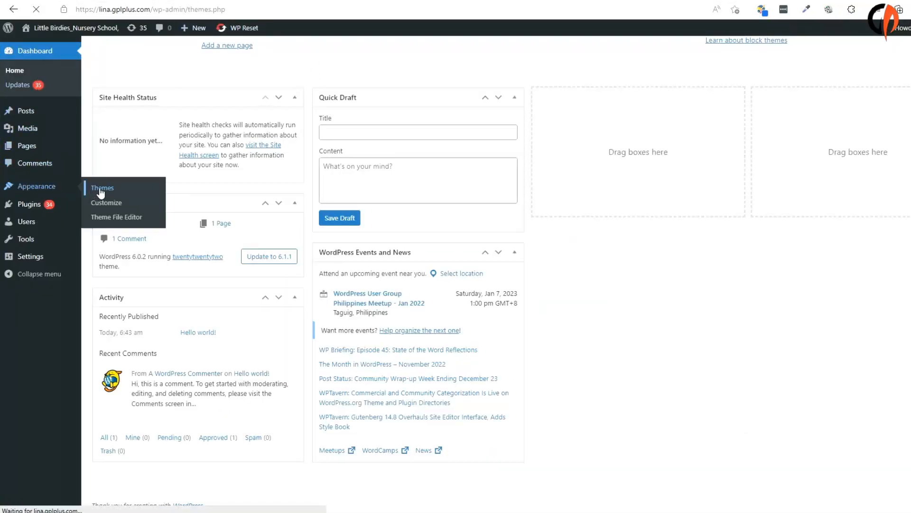
left_click(195, 92)
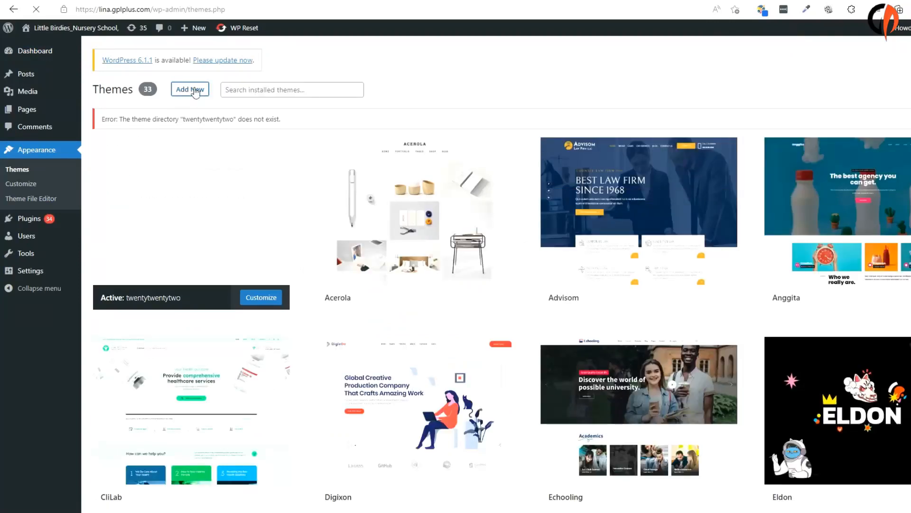
left_click(200, 94)
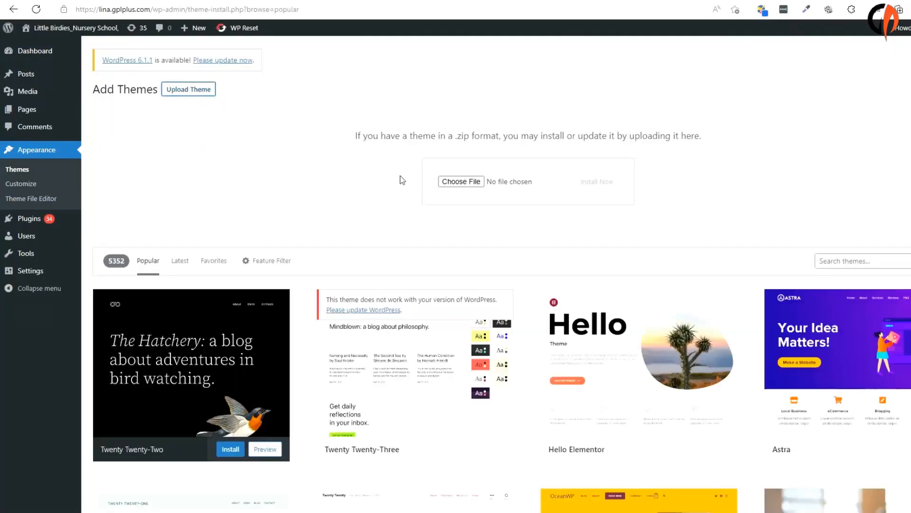
- Upload the barbercrop ZIP from Desktop > barbercrop_1.0 > barbercrop_package, then install and activate the theme
left_click(462, 181)
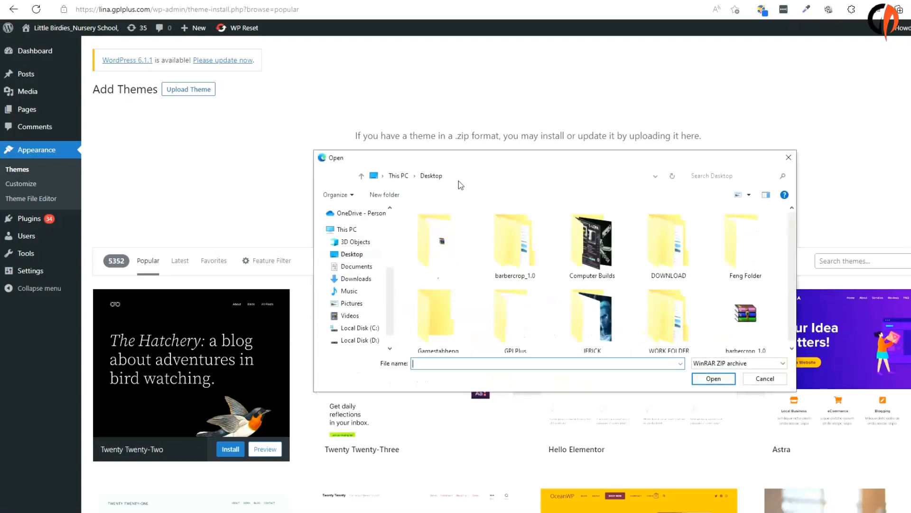
double_click(510, 257)
double_click(444, 225)
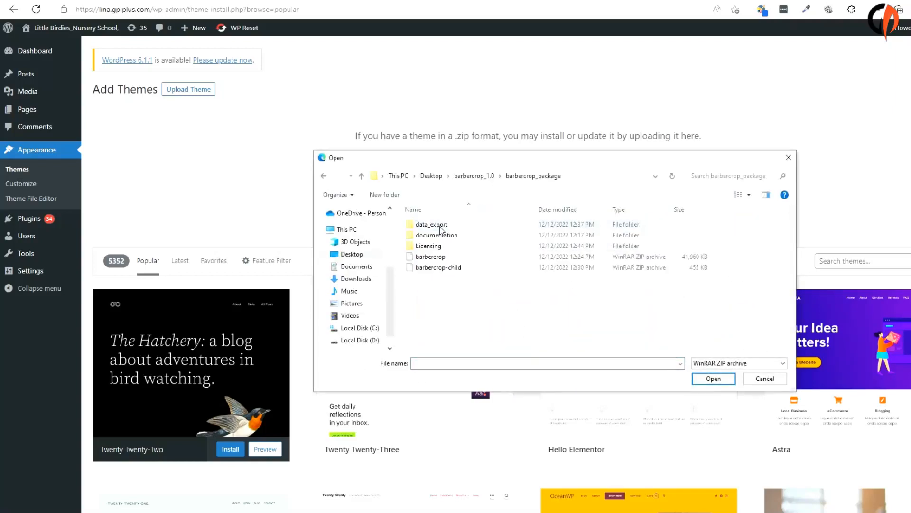
left_click(432, 257)
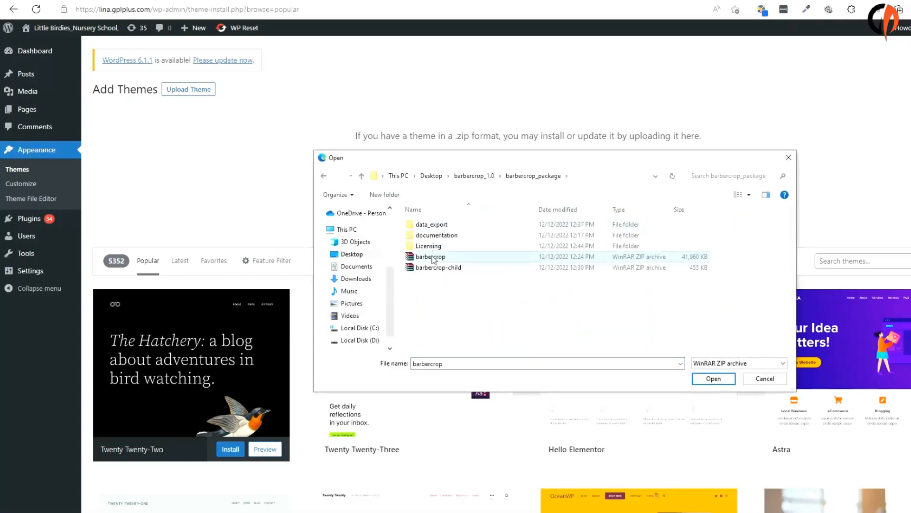
left_click(712, 379)
left_click(602, 182)
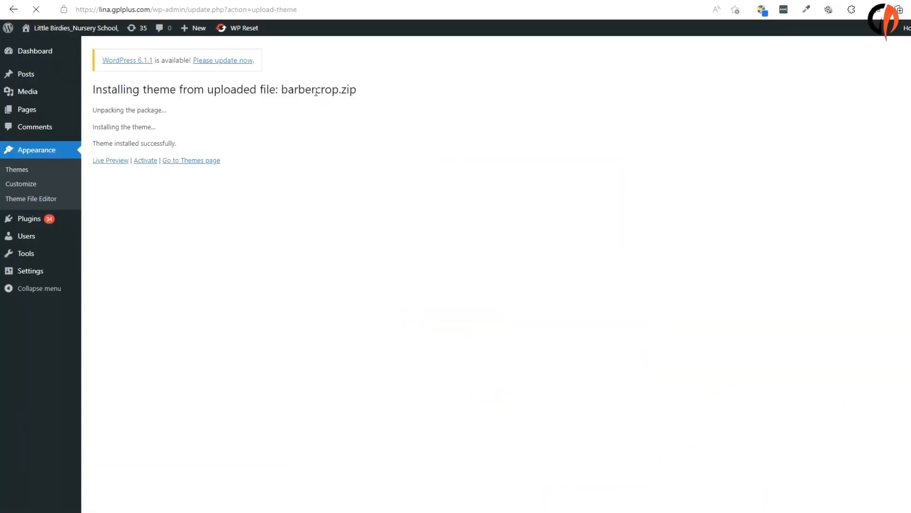
left_click(146, 161)
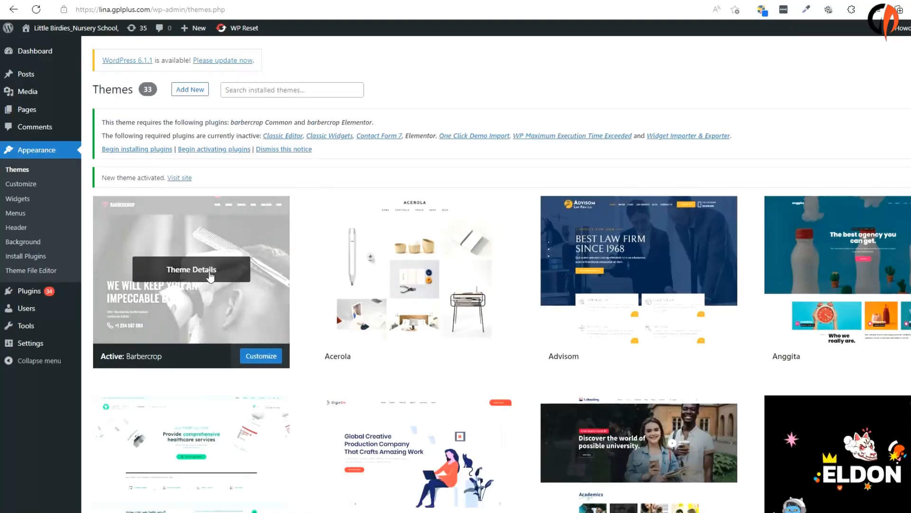
- Bulk install the theme's missing required plugins, barbercrop Common and barbercrop Elementor
left_click(134, 149)
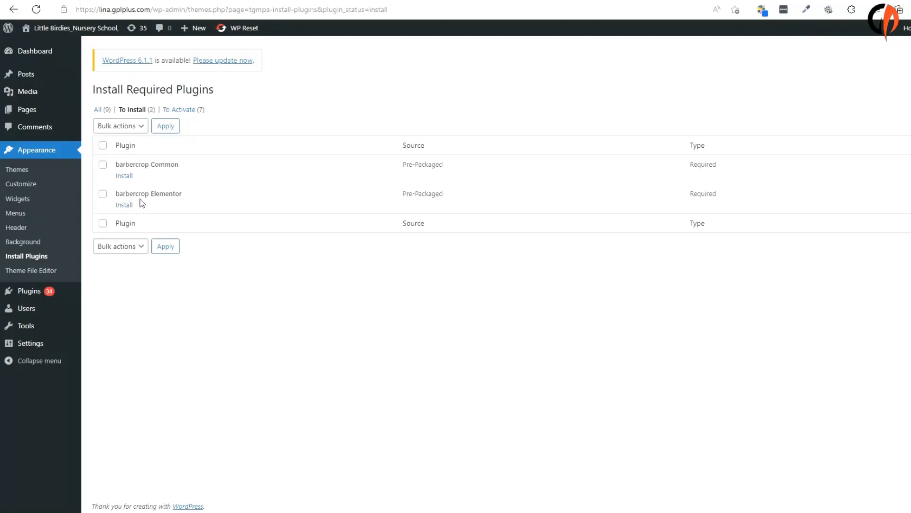
left_click(103, 145)
left_click(118, 126)
left_click(128, 143)
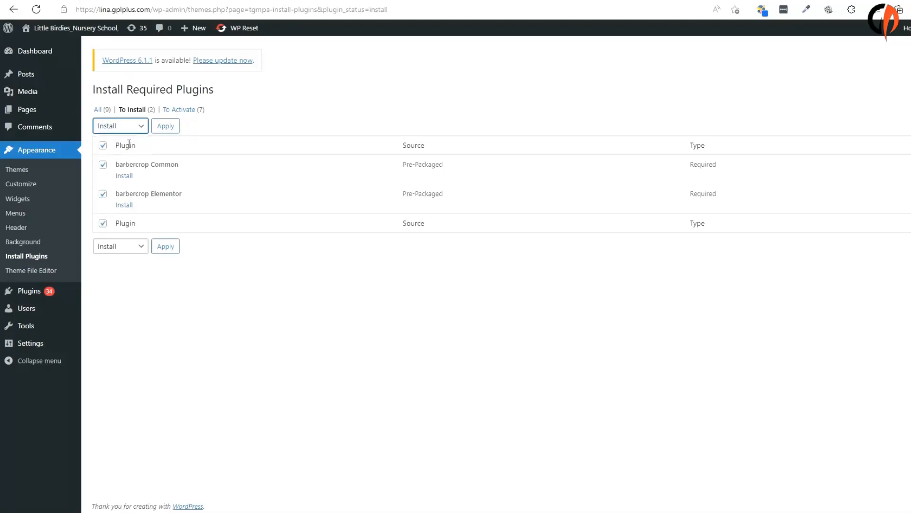
left_click(165, 127)
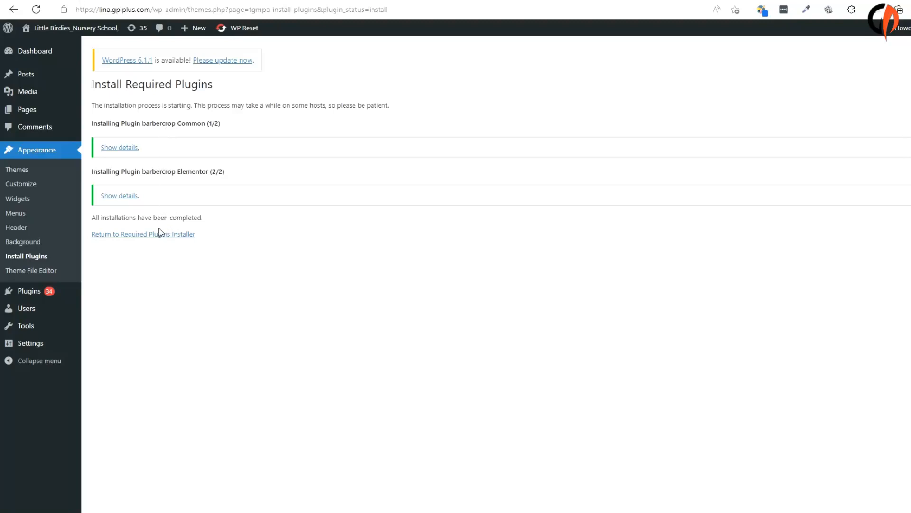
- Return to the required plugins installer and bulk activate all listed plugins
left_click(166, 234)
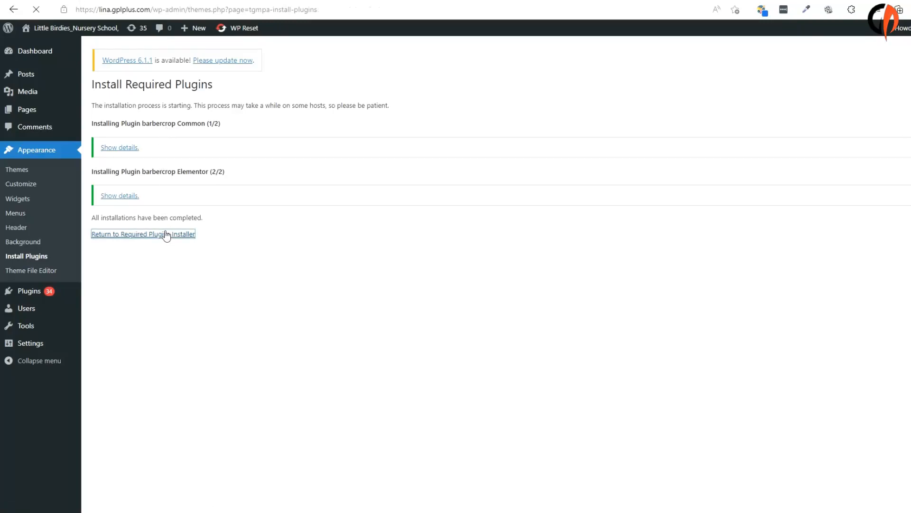
left_click(103, 144)
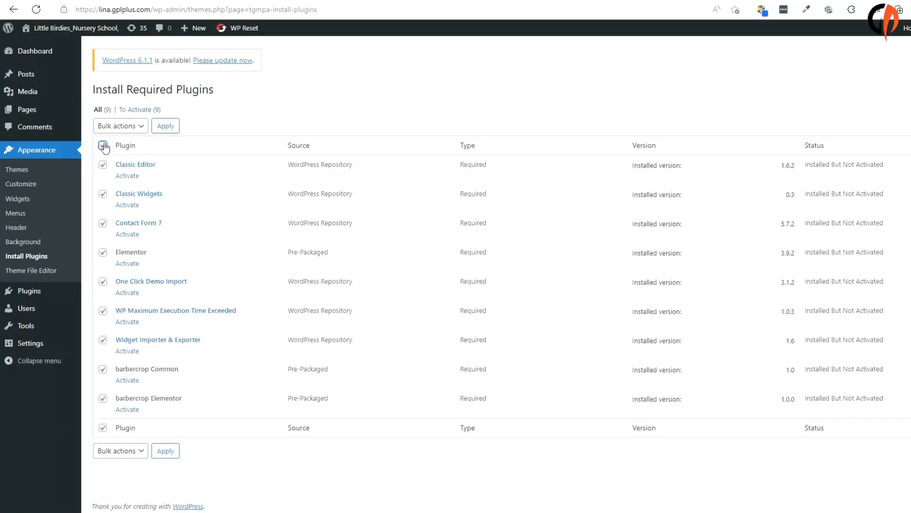
left_click(119, 126)
left_click(114, 172)
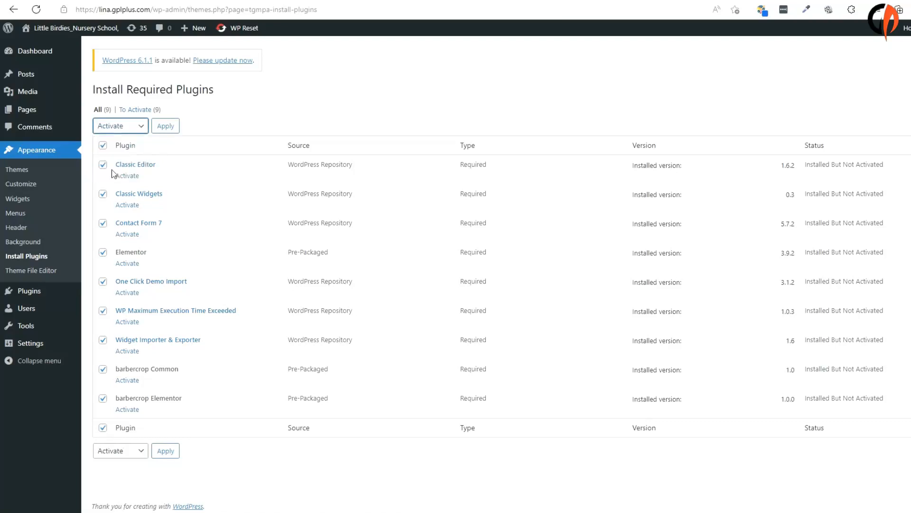
left_click(162, 129)
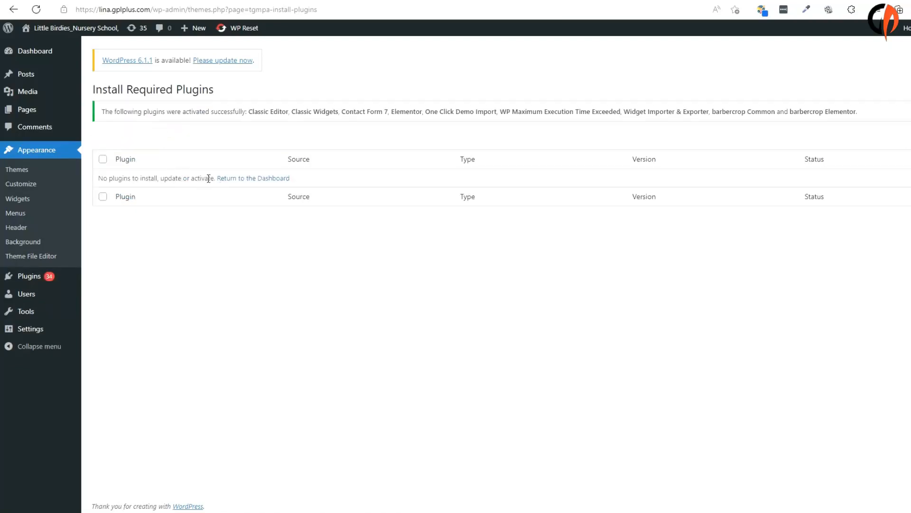
- Return to the Dashboard and import the Barbercrop demo data with One Click Demo Import
mouse_move(40, 53)
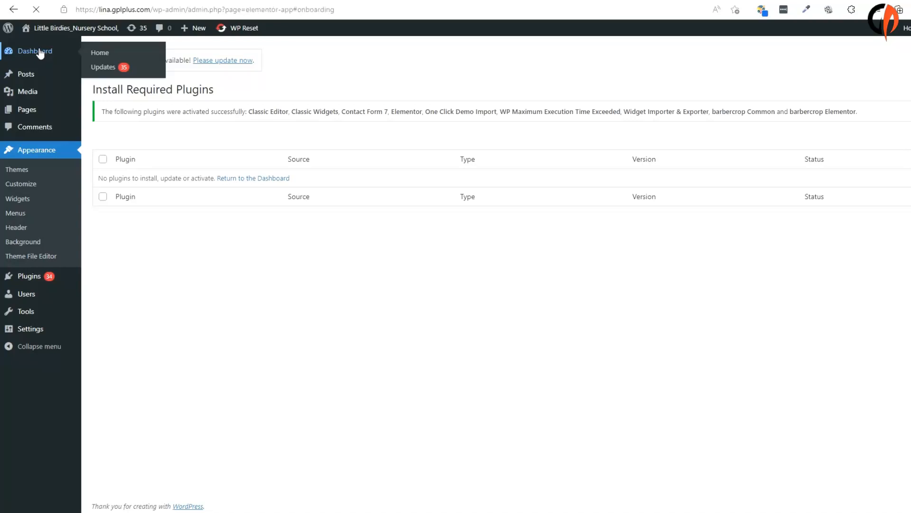
left_click(40, 53)
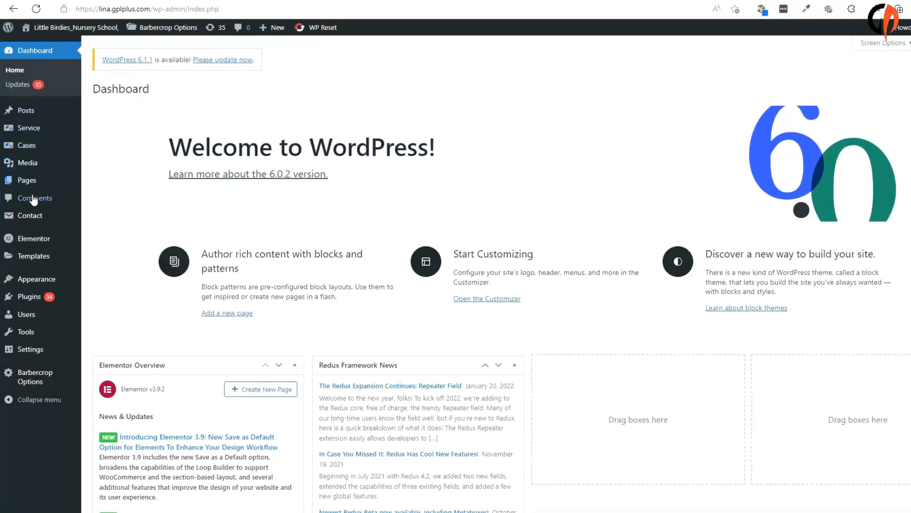
mouse_move(36, 280)
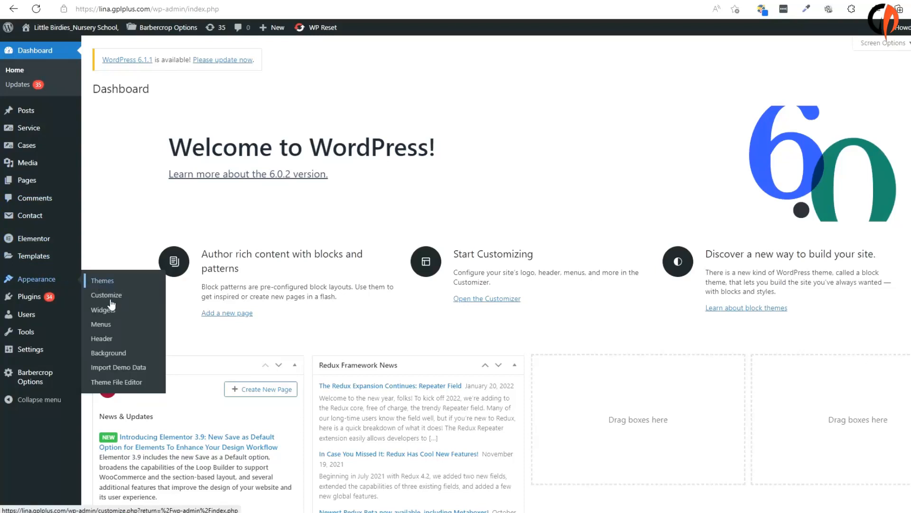
left_click(124, 369)
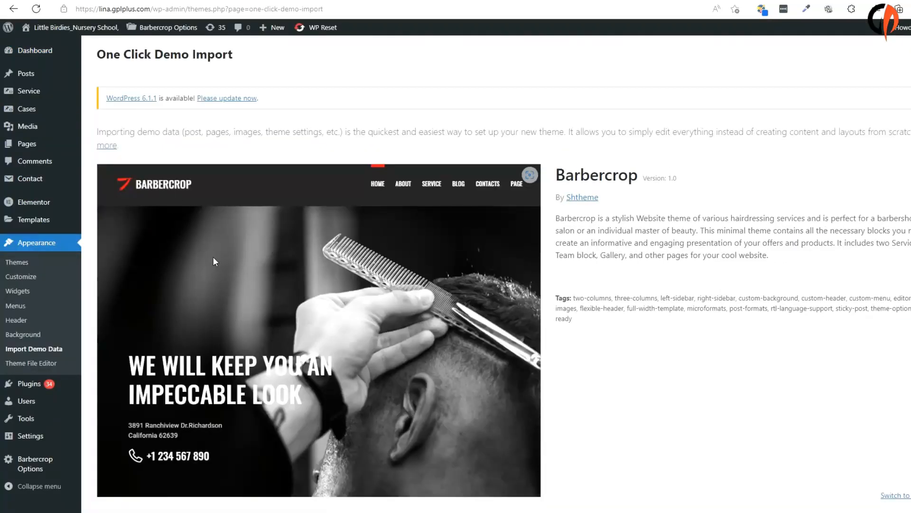
scroll(284, 294, "down", 3)
left_click(173, 451)
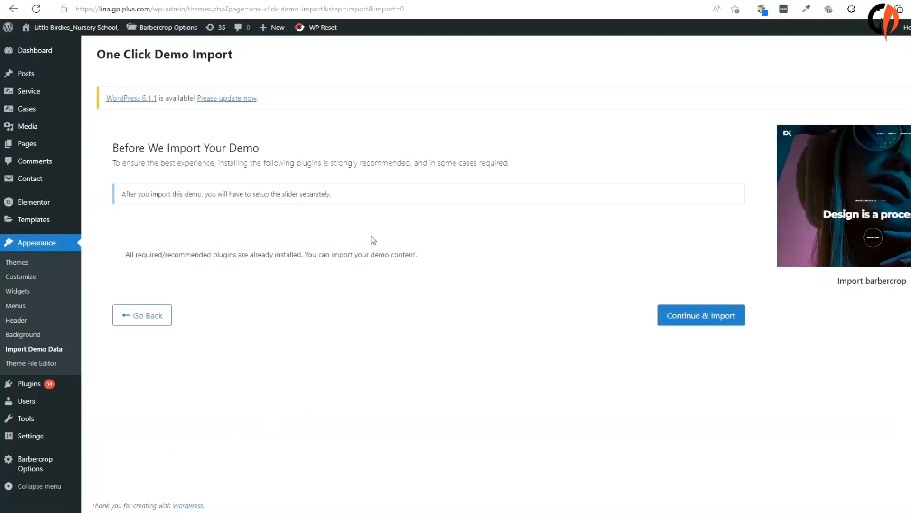
left_click(692, 313)
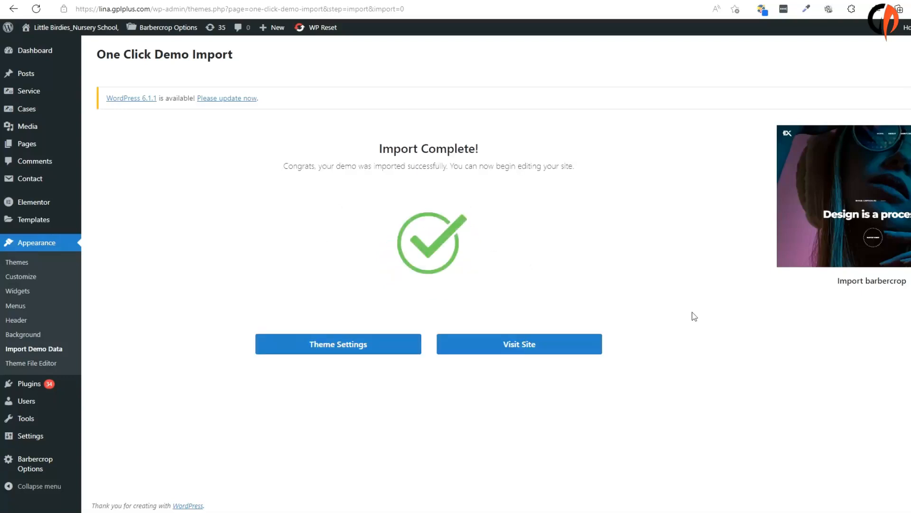
- Visit the site and examine the imported Barbercrop homepage down to its footer, closing the discount pop-up
left_click(513, 346)
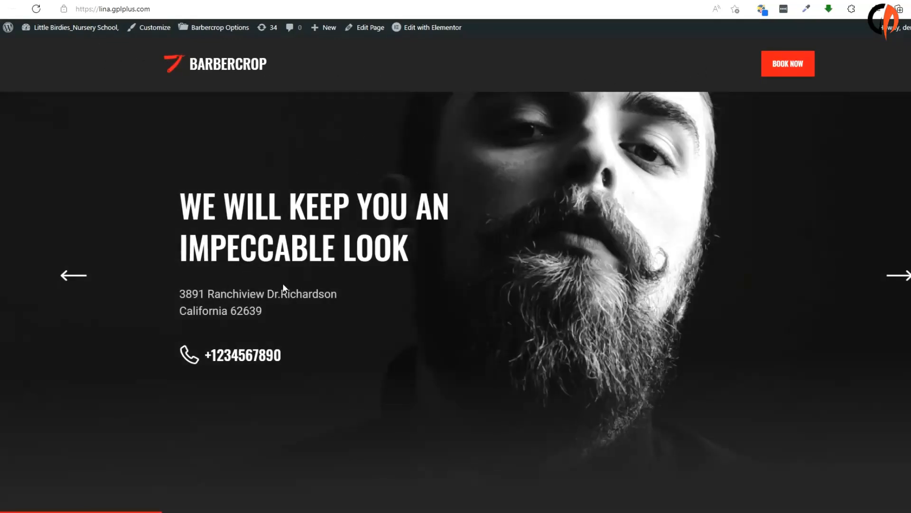
scroll(283, 283, "down", 8)
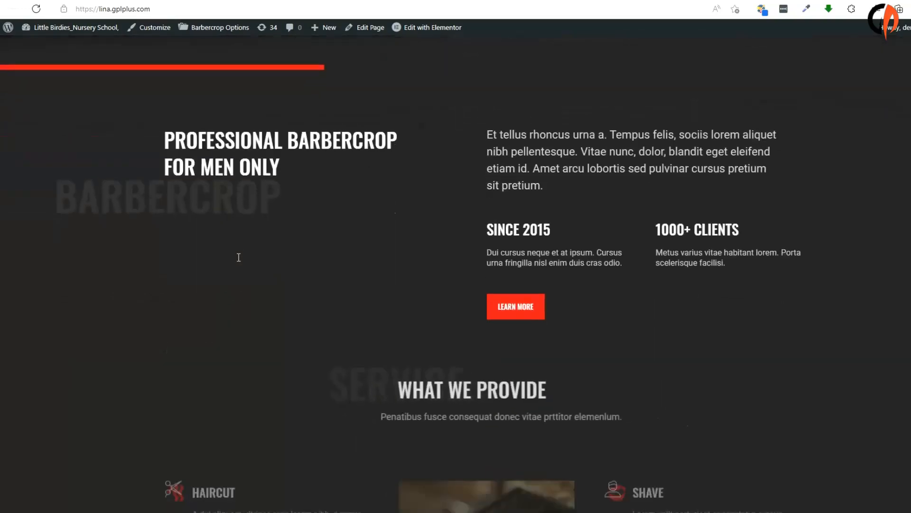
scroll(242, 258, "down", 5)
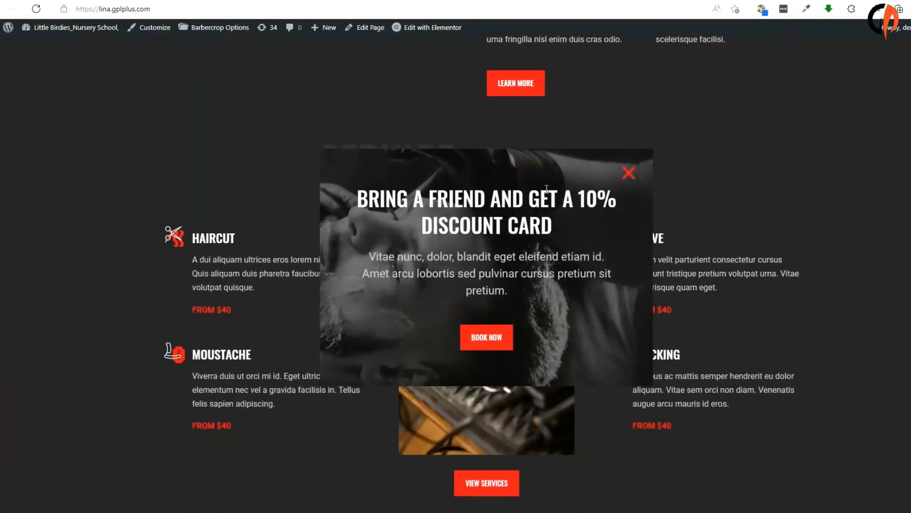
left_click(627, 174)
scroll(642, 225, "down", 3)
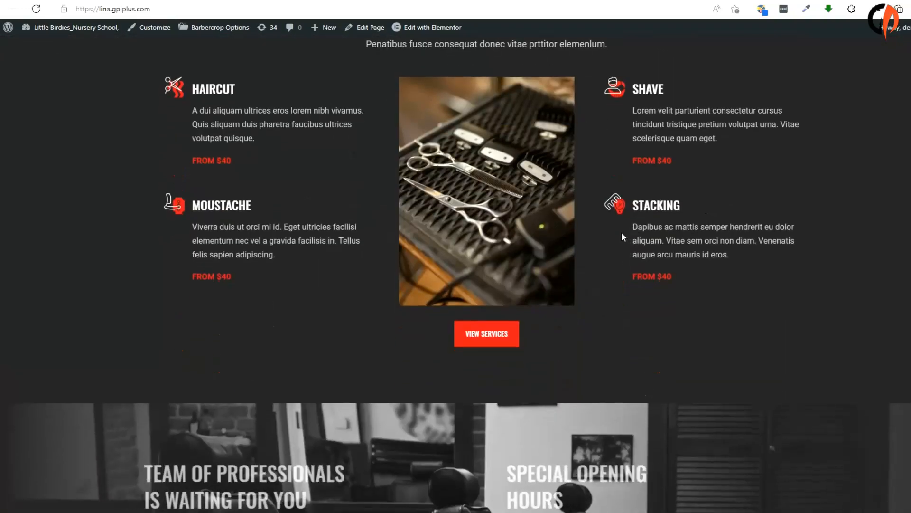
scroll(622, 232, "down", 13)
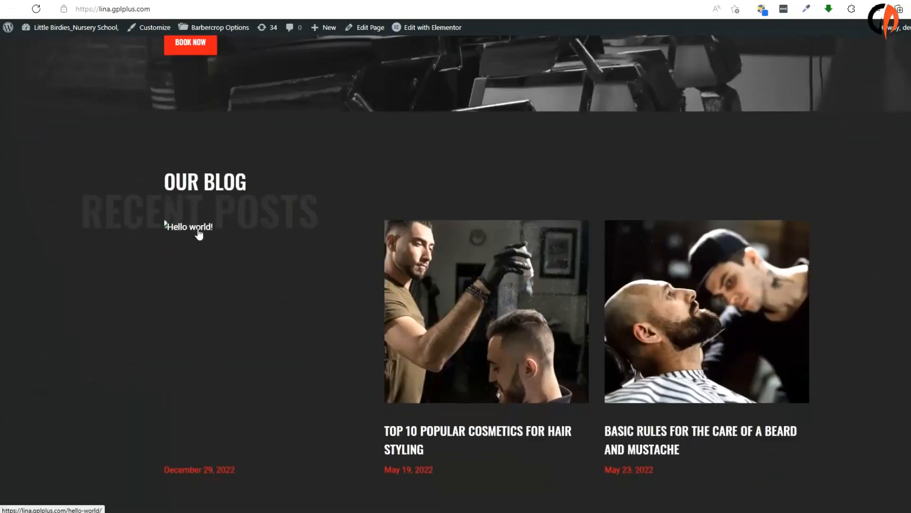
scroll(199, 234, "down", 7)
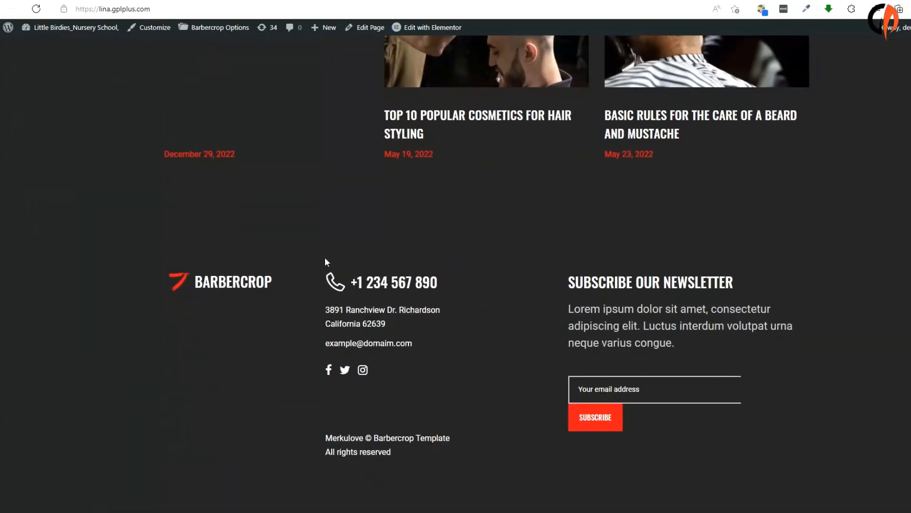
scroll(520, 280, "up", 7)
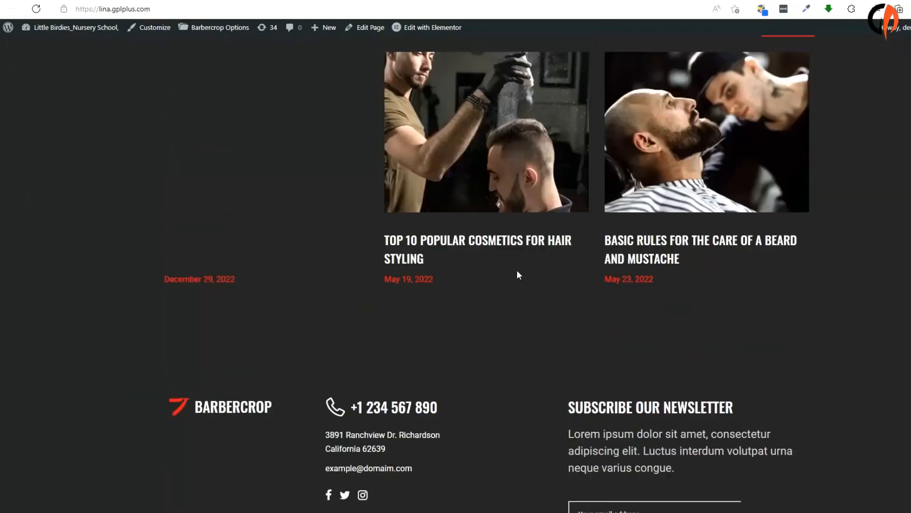
- Review the homepage sections from the footer back up to the hero slider and advance the slider through its next slides
scroll(431, 252, "up", 6)
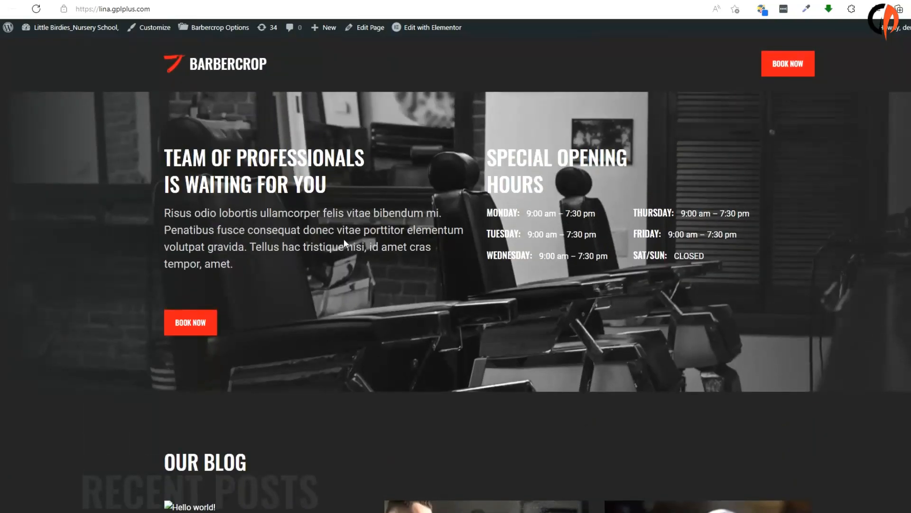
scroll(300, 233, "up", 7)
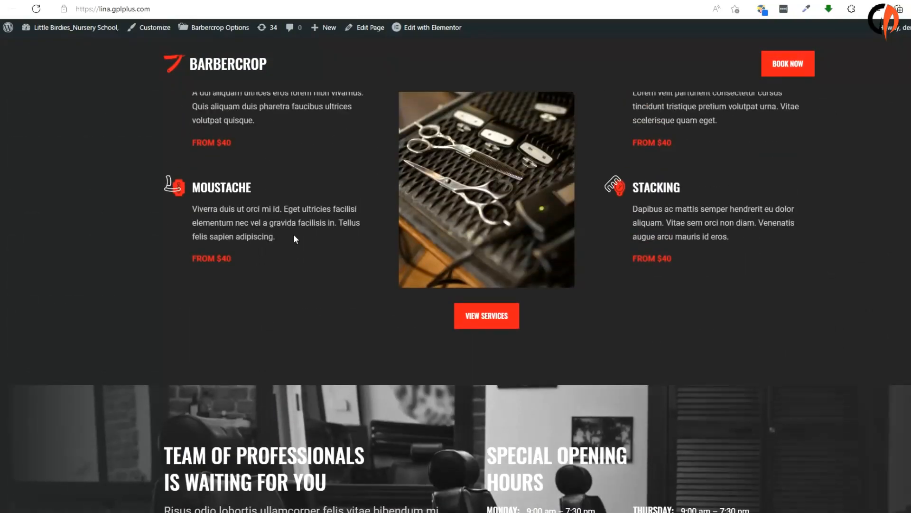
scroll(294, 236, "up", 8)
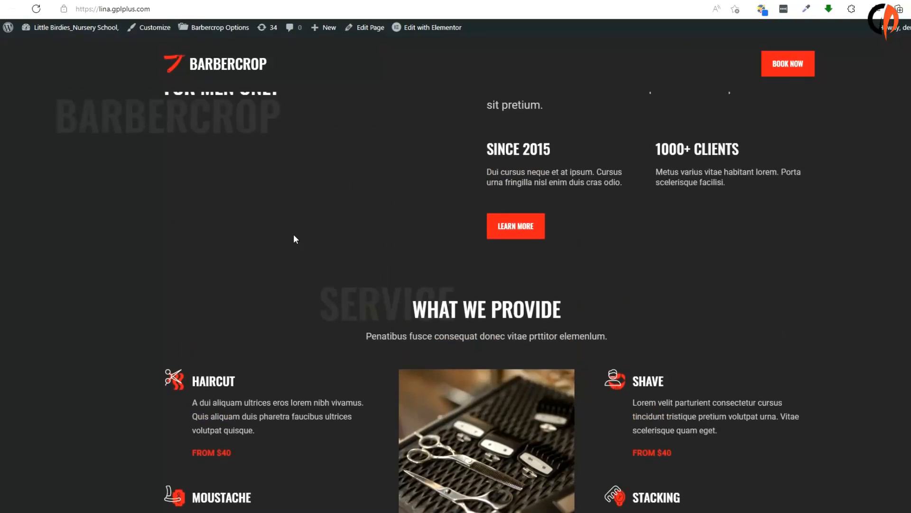
scroll(293, 234, "up", 8)
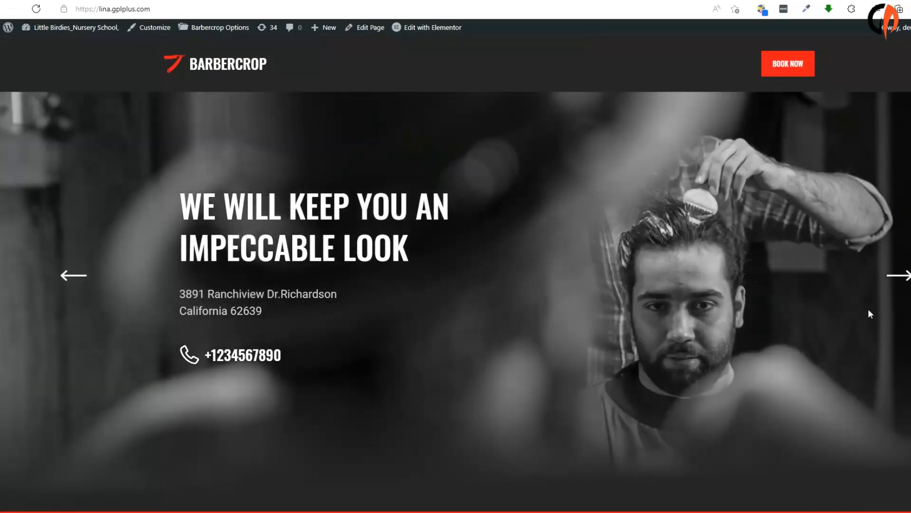
left_click(900, 277)
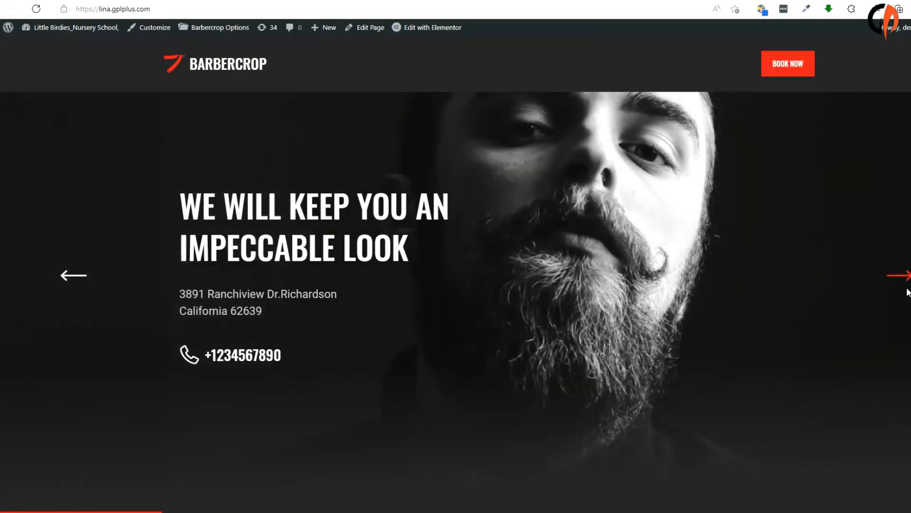
left_click(902, 290)
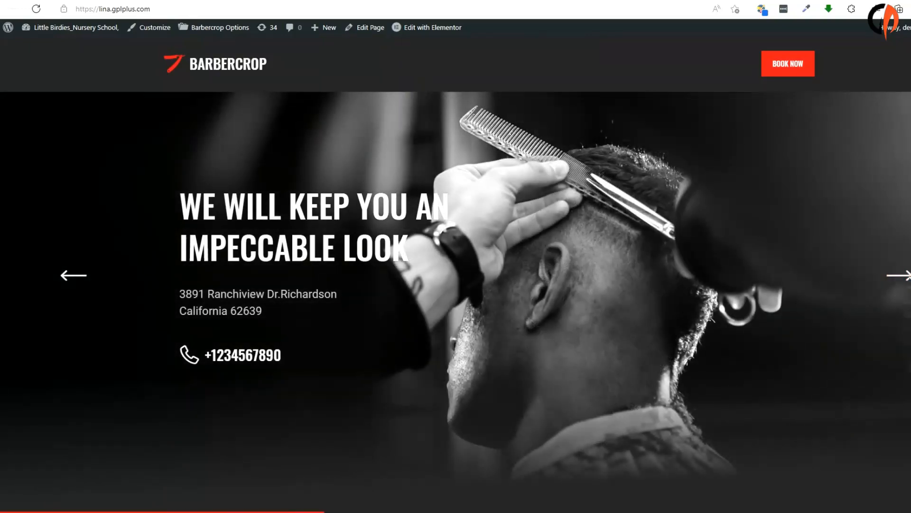